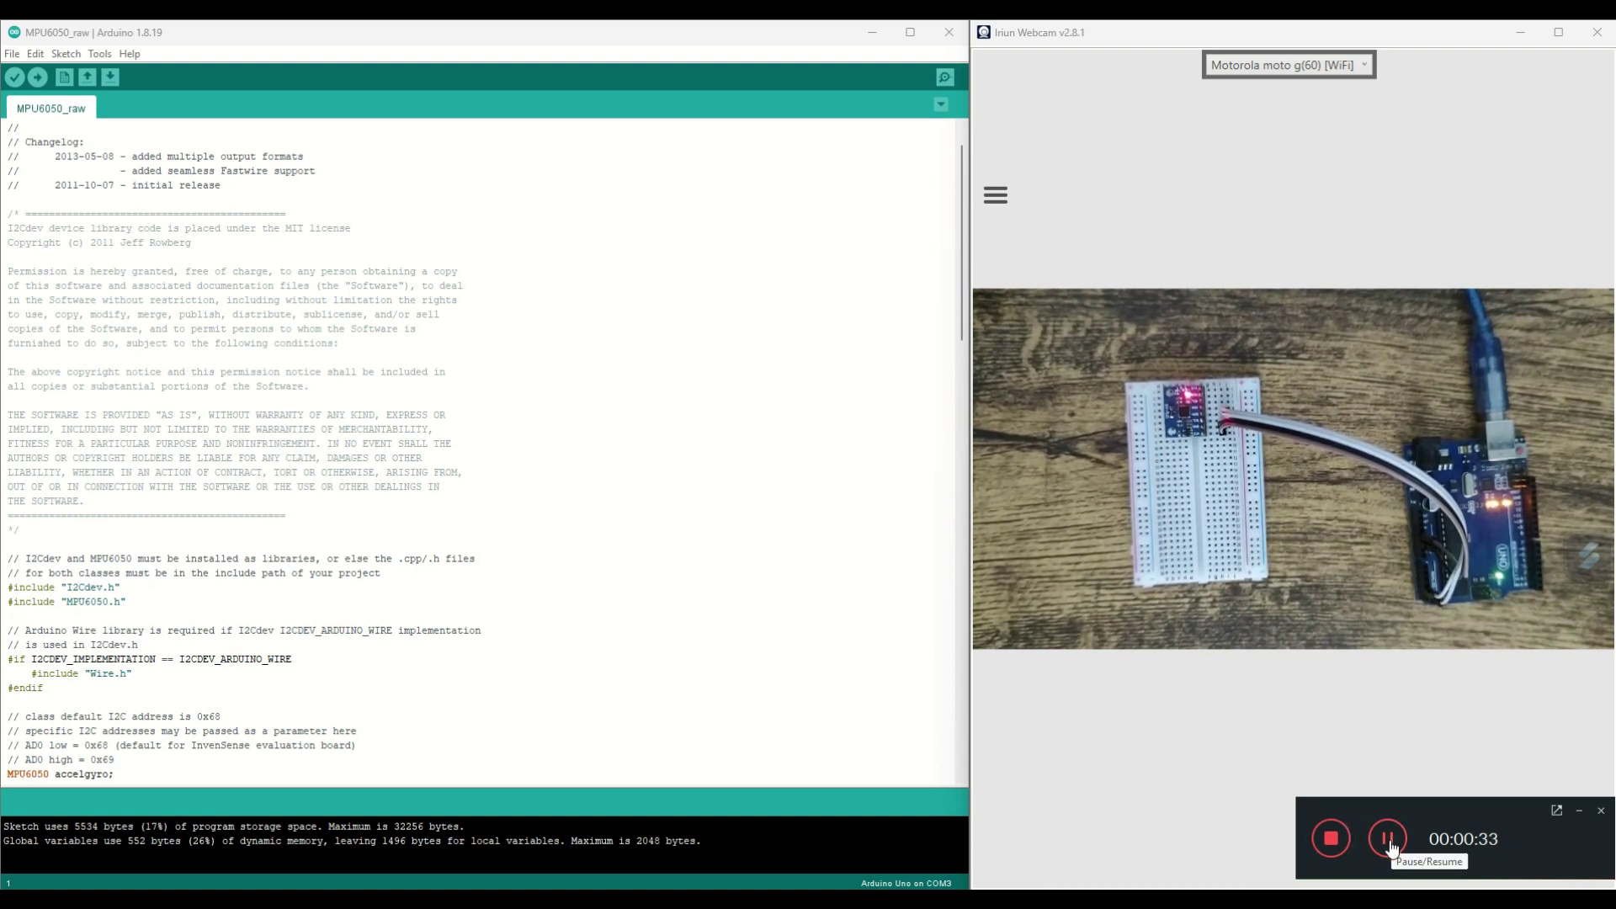
- Open the Library Manager from Sketch > Include Library to find the installed Electronic Cats MPU6050 library
left_click(66, 54)
mouse_move(109, 176)
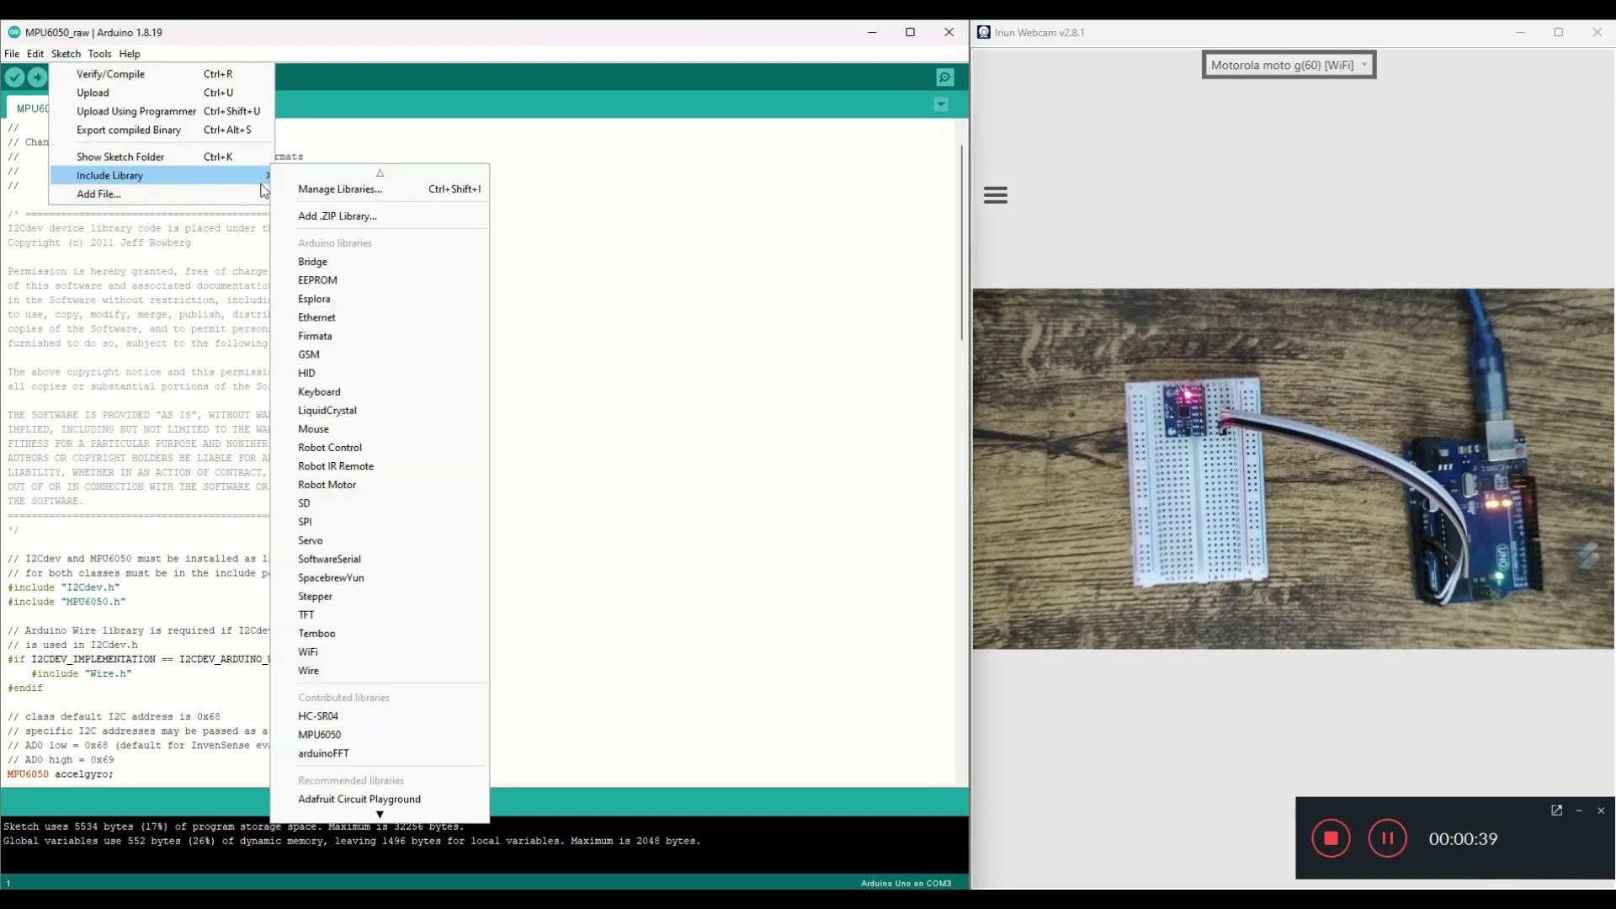
left_click(335, 189)
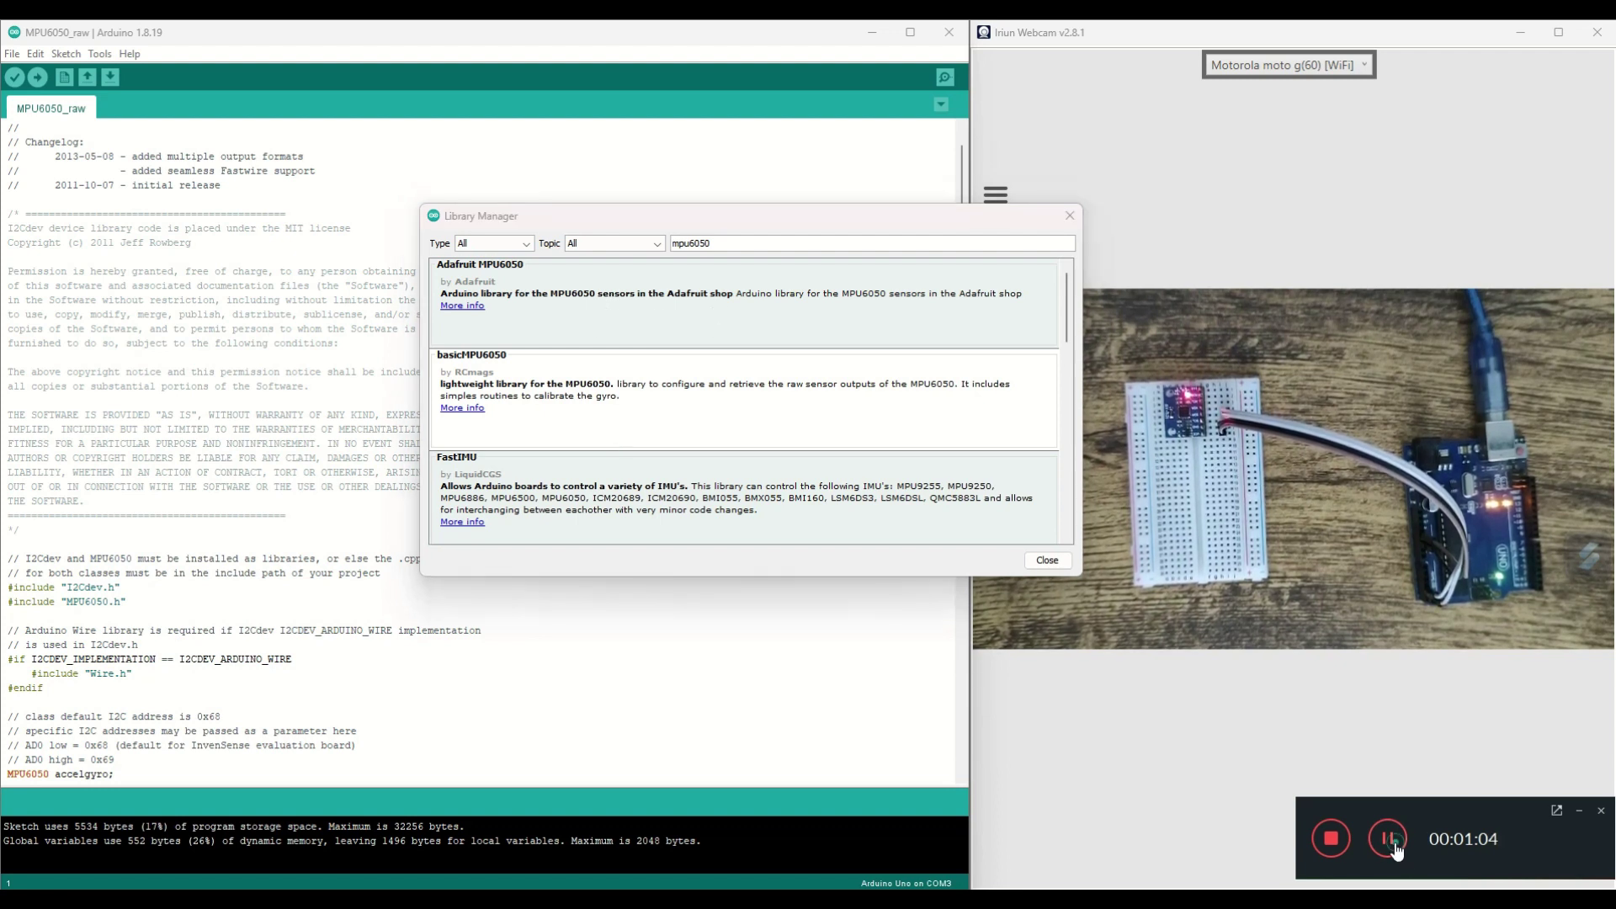
scroll(470, 379, "down", 2)
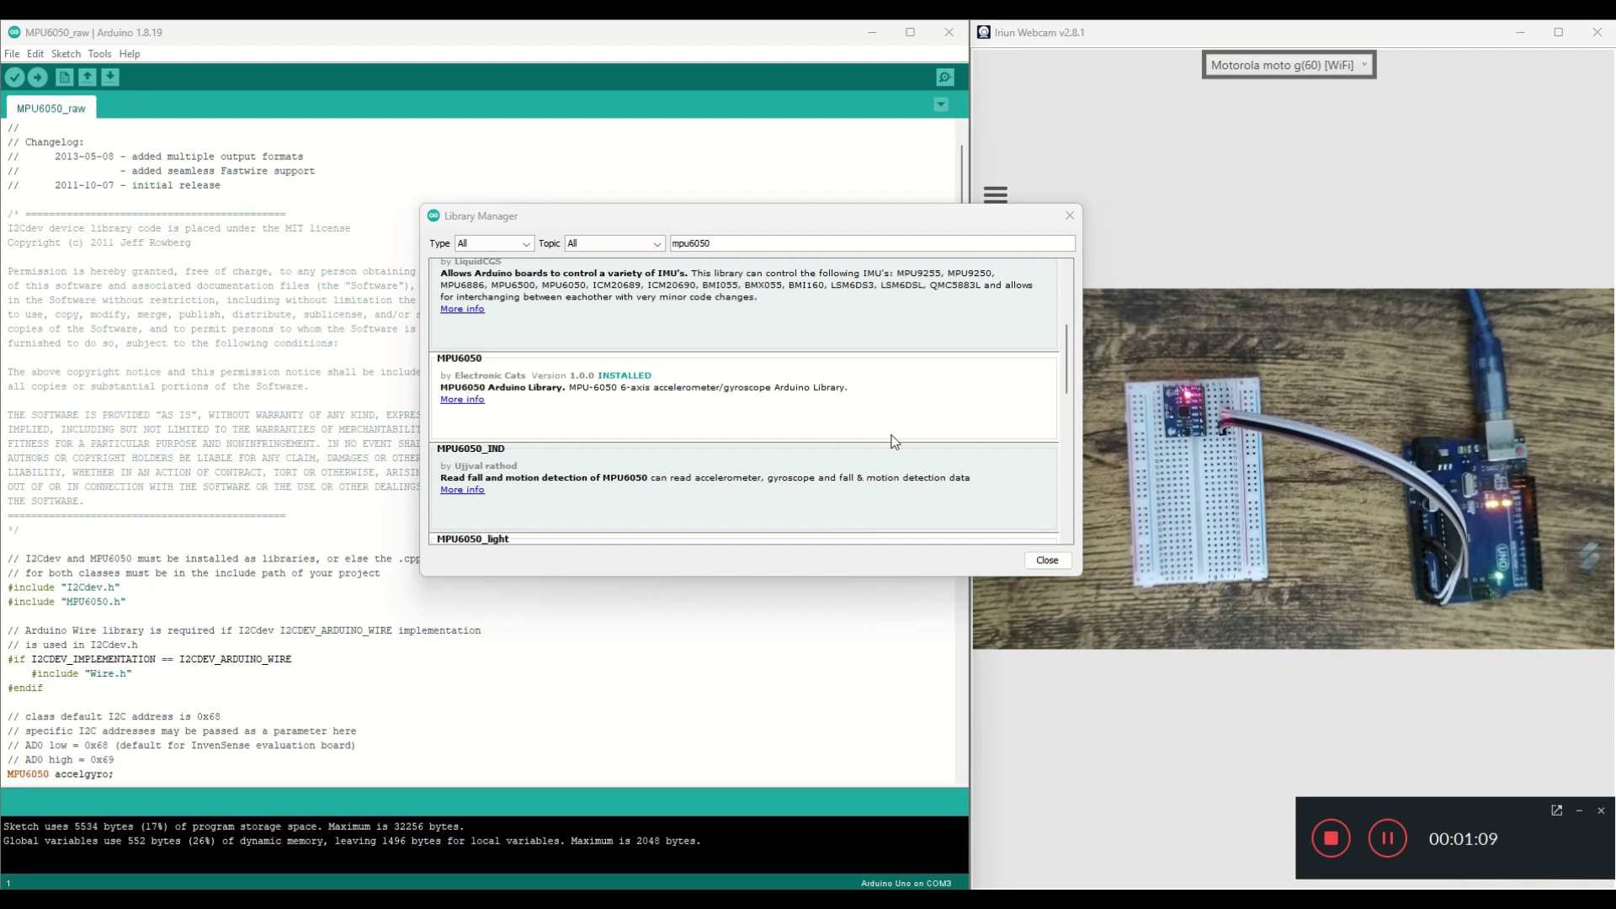
- Close the Library Manager and open File > Examples > MPU6050 > MPU6050_raw
left_click(1048, 559)
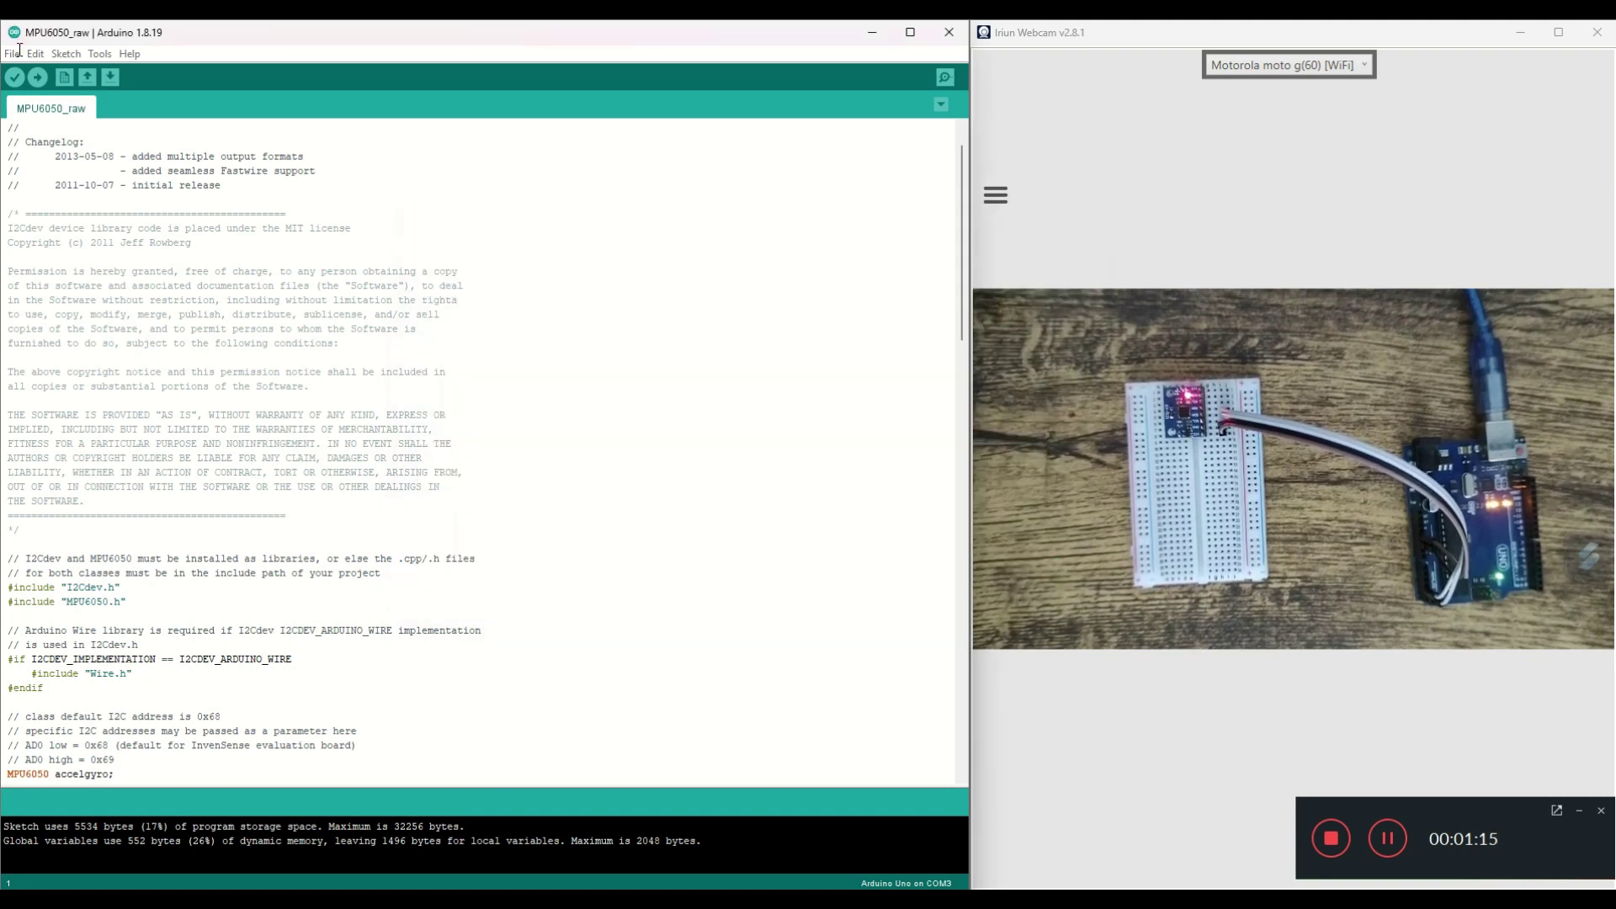
left_click(14, 54)
mouse_move(50, 147)
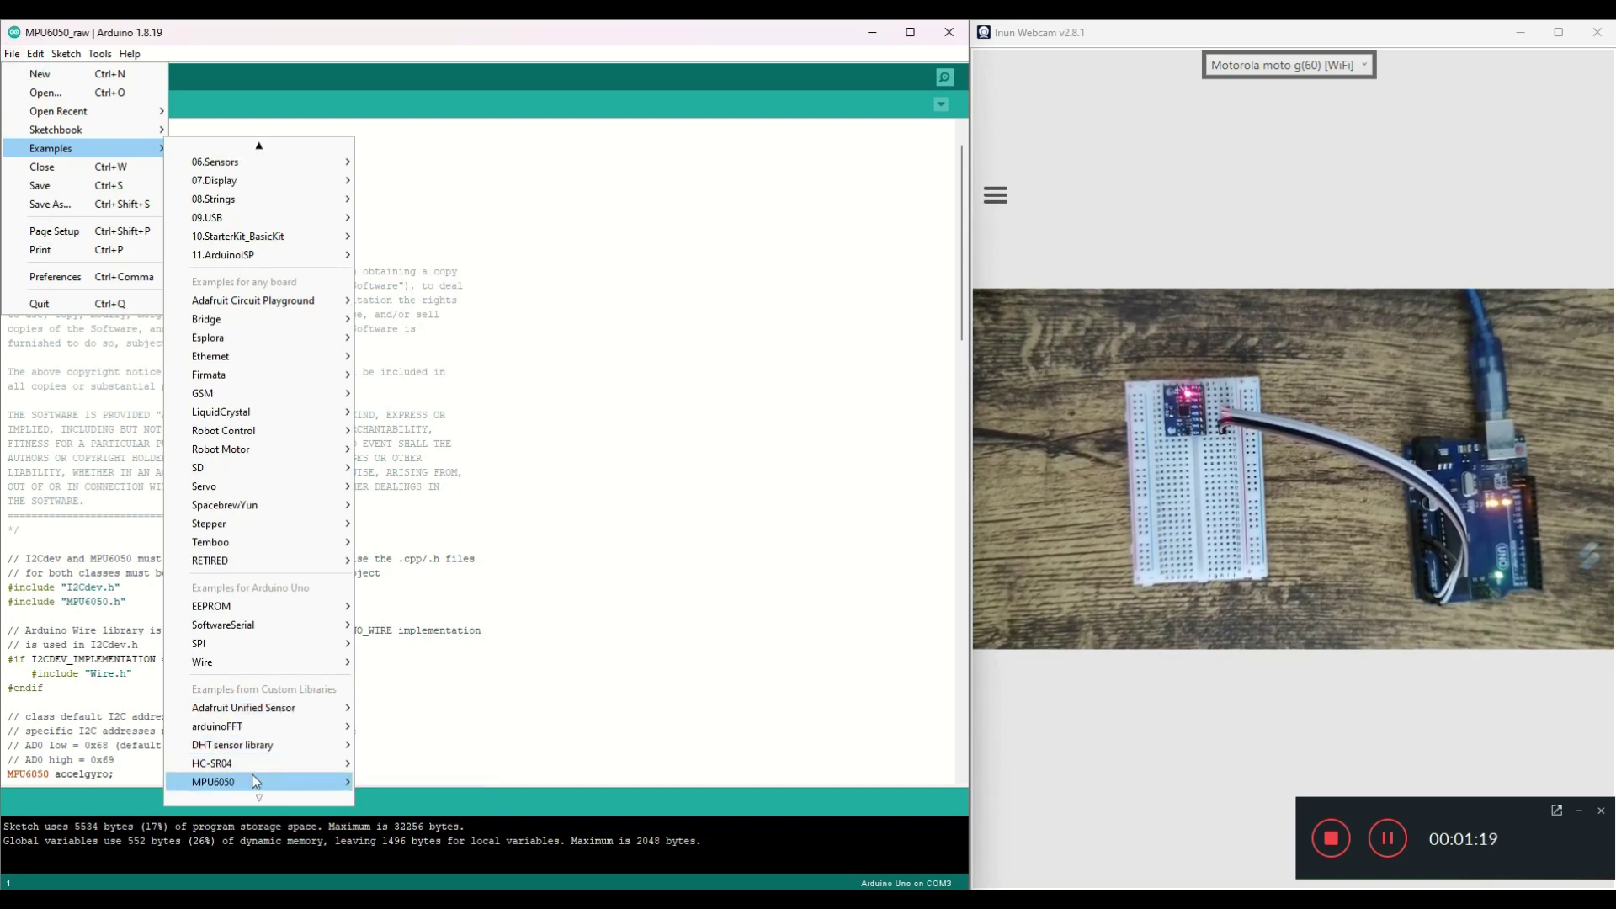
mouse_move(214, 782)
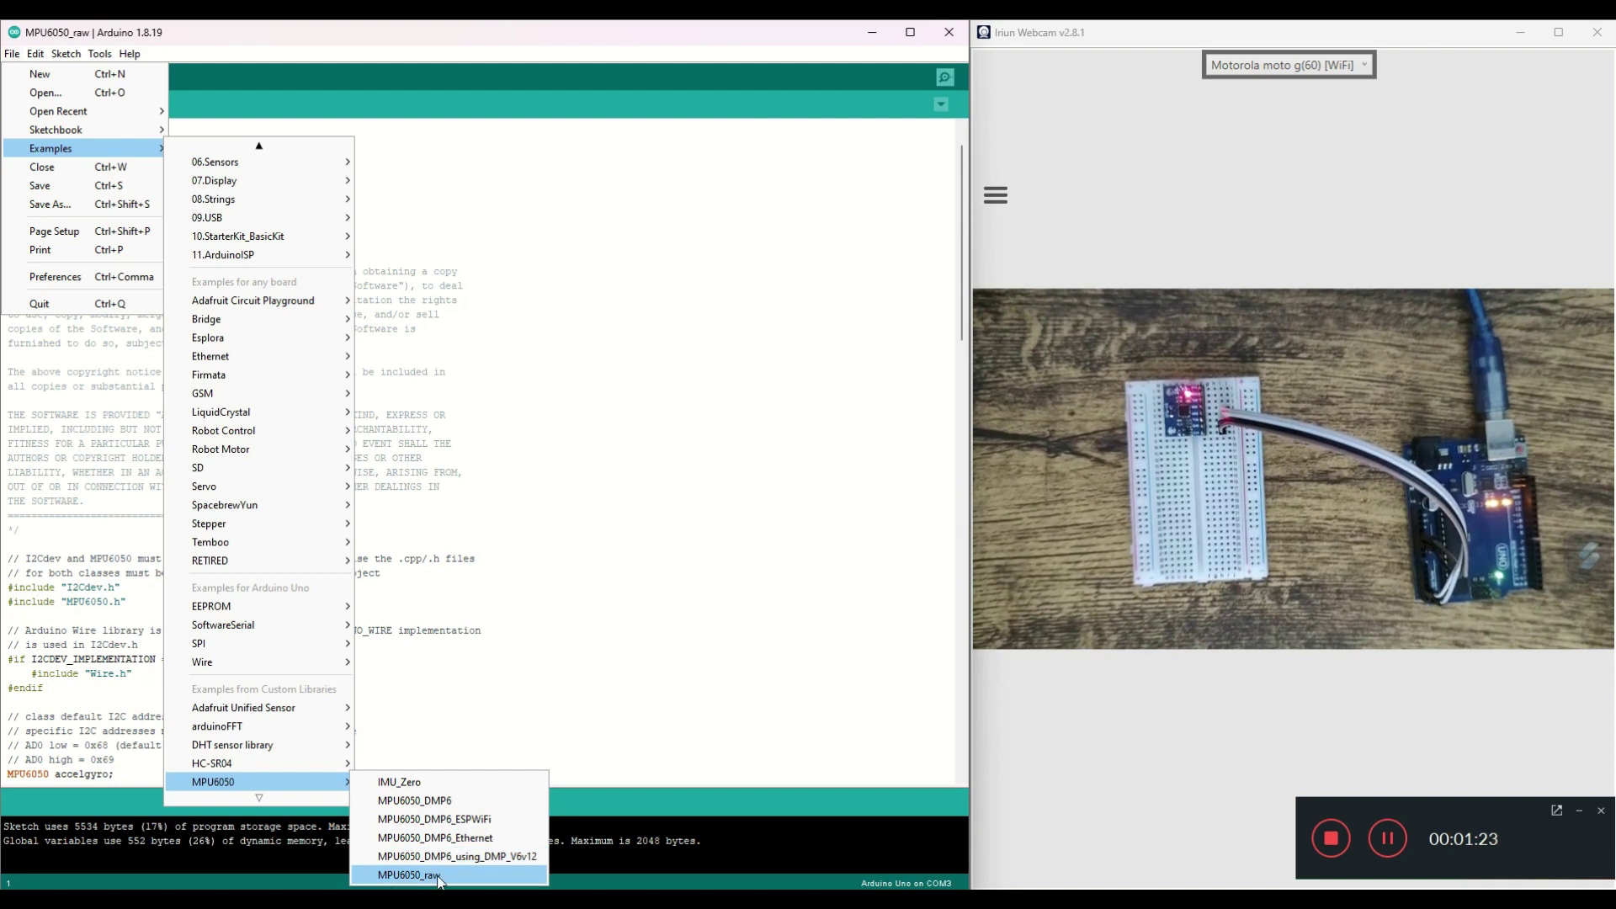
left_click(653, 676)
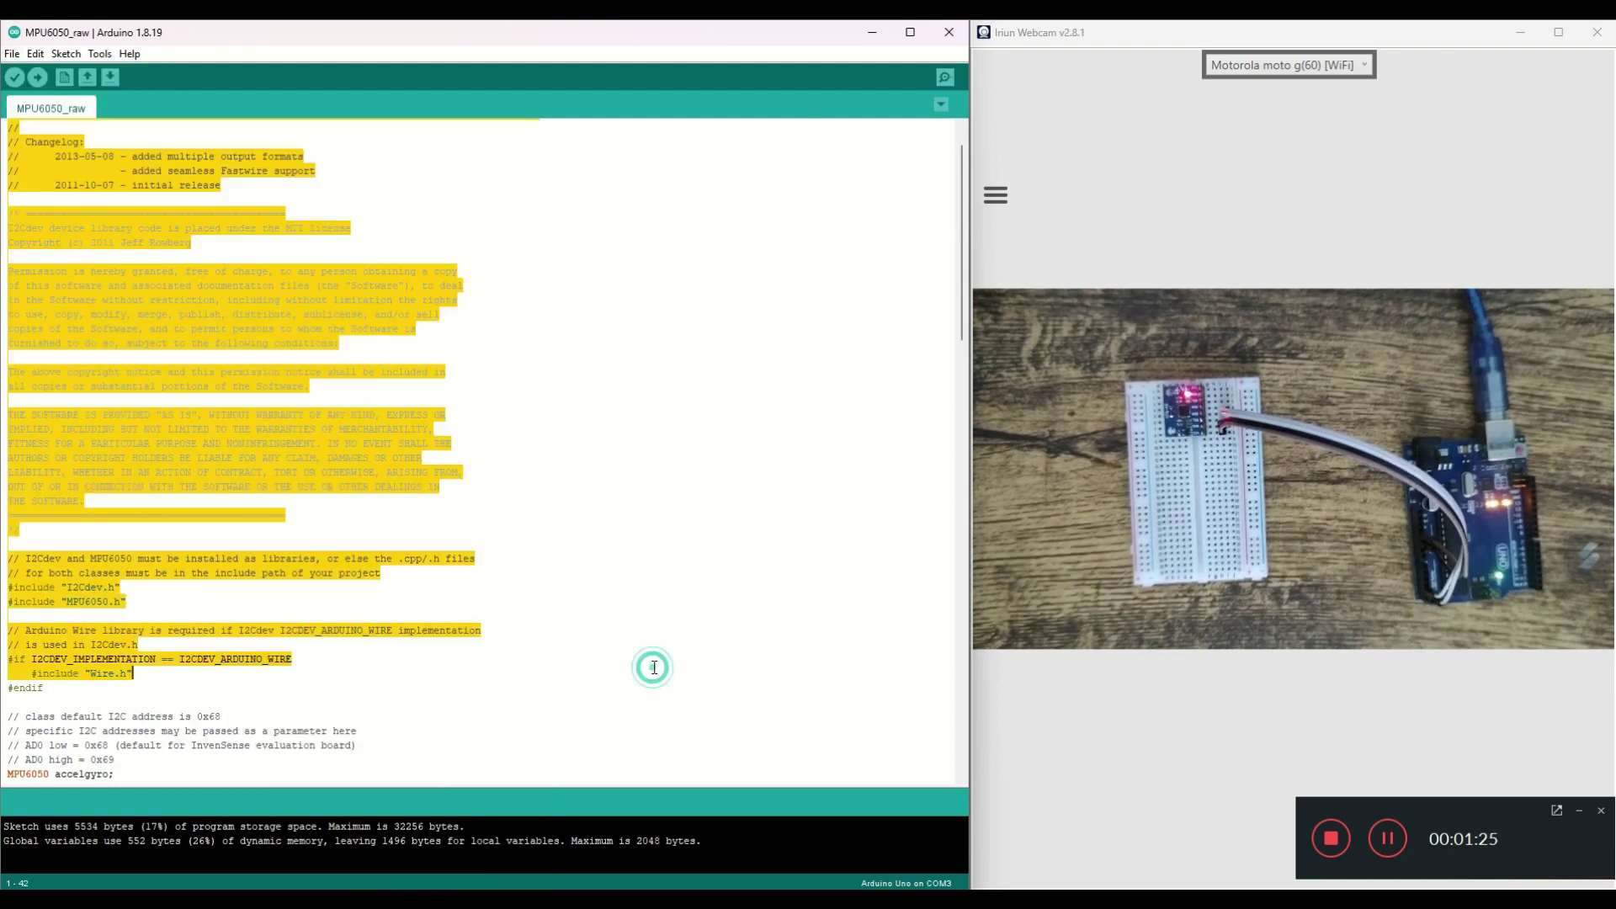
left_click(659, 331)
scroll(134, 207, "down", 5)
scroll(135, 207, "down", 3)
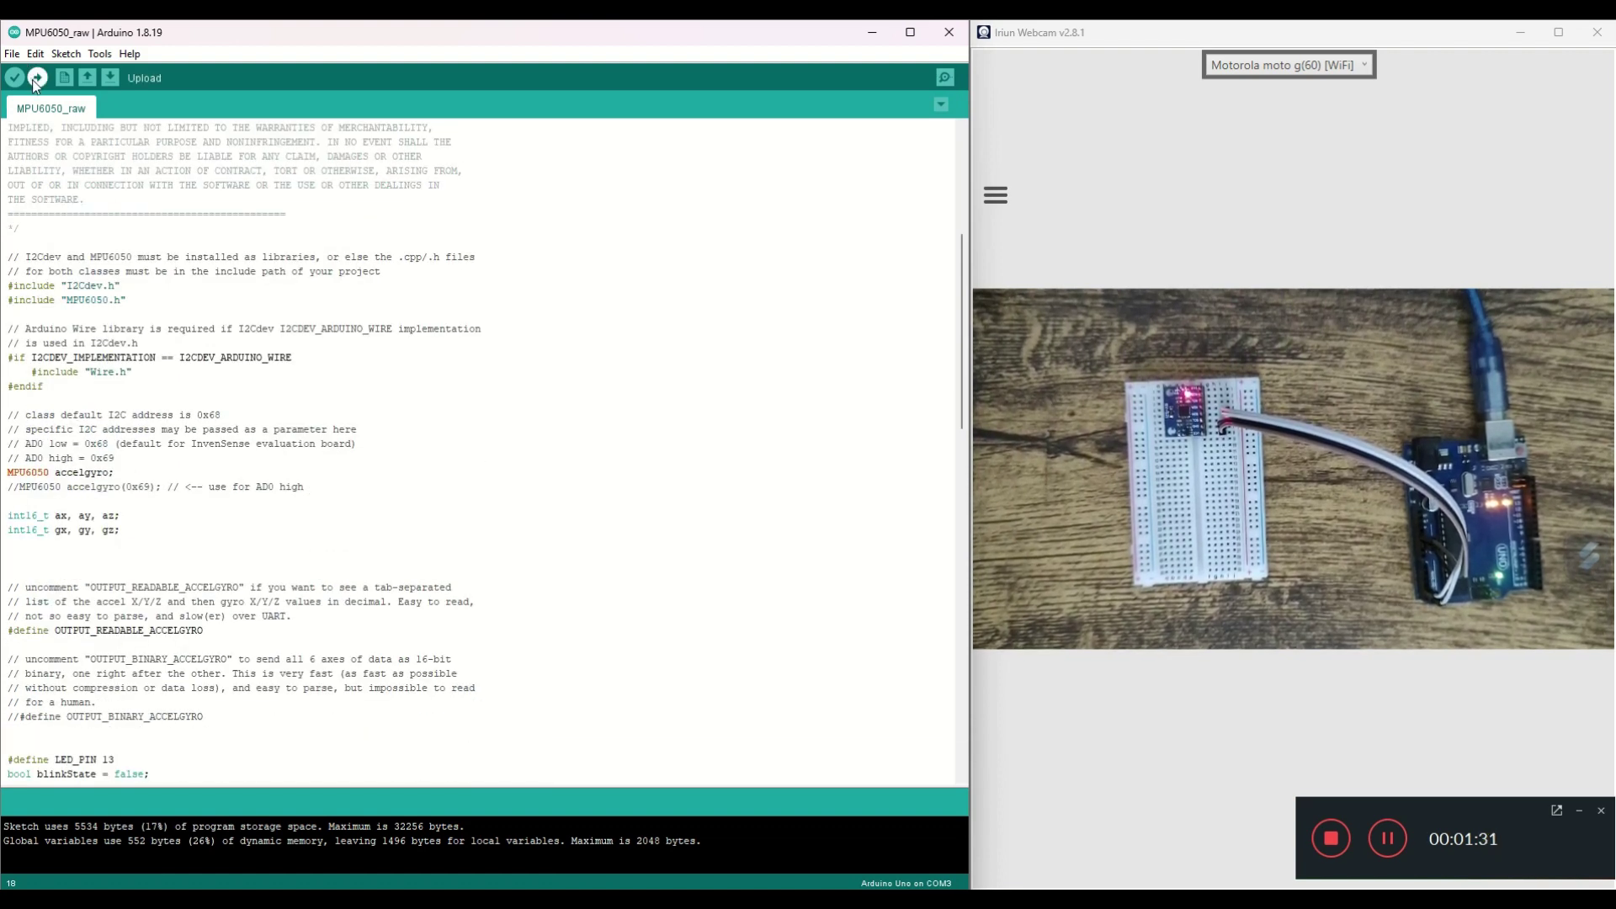
- Upload MPU6050_raw to the Arduino Uno on COM3 until 'Done uploading' appears
left_click(36, 79)
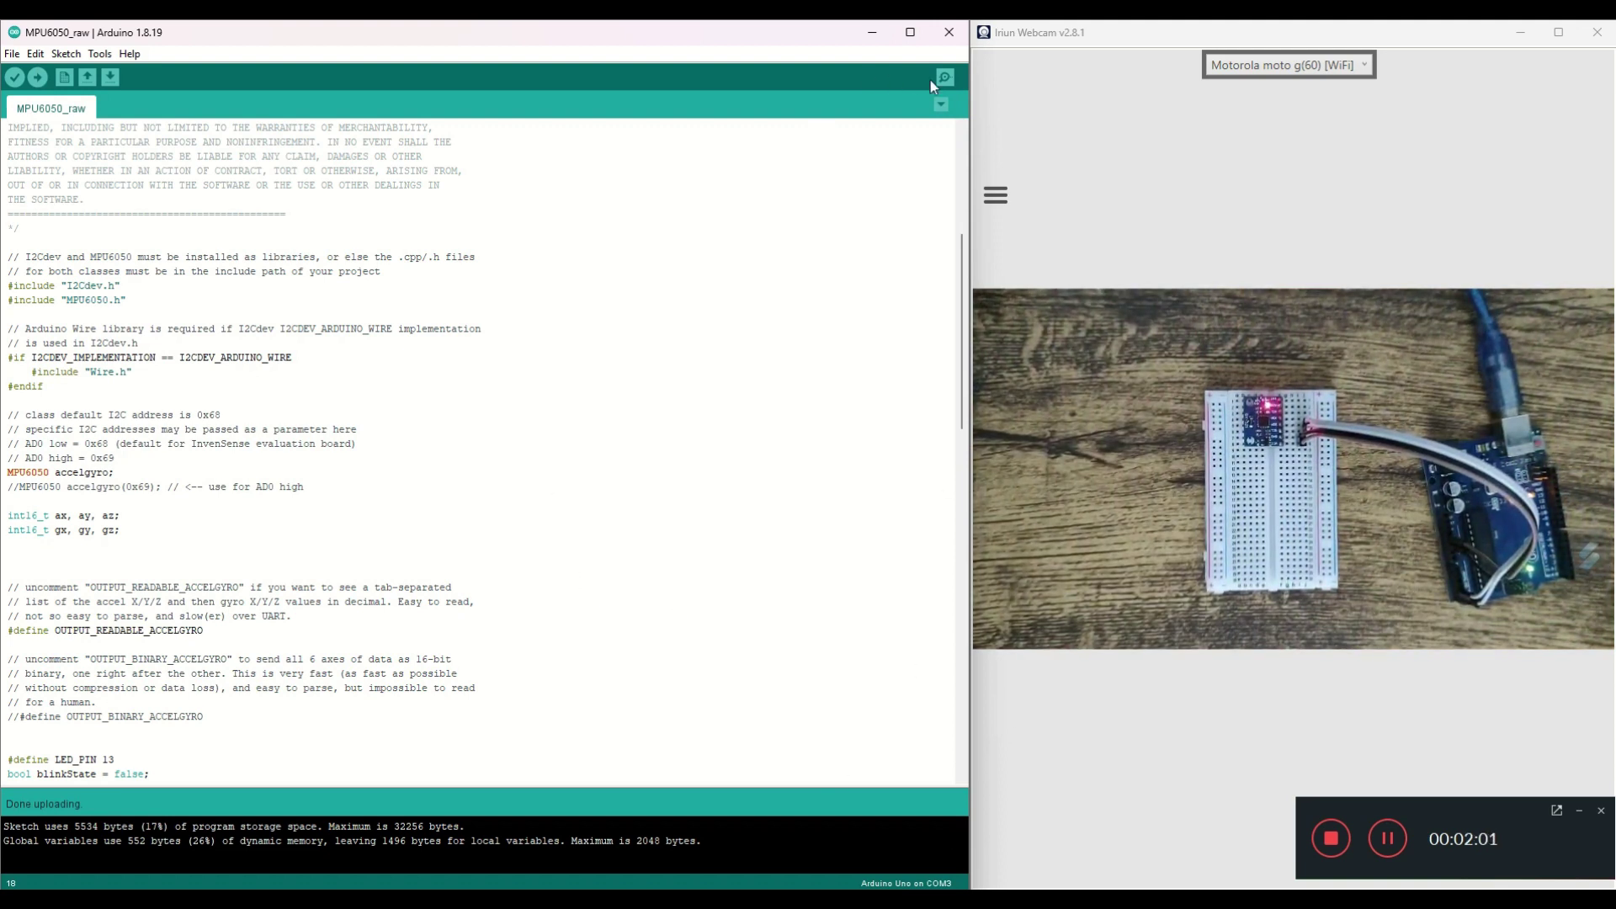
scroll(382, 426, "down", 2)
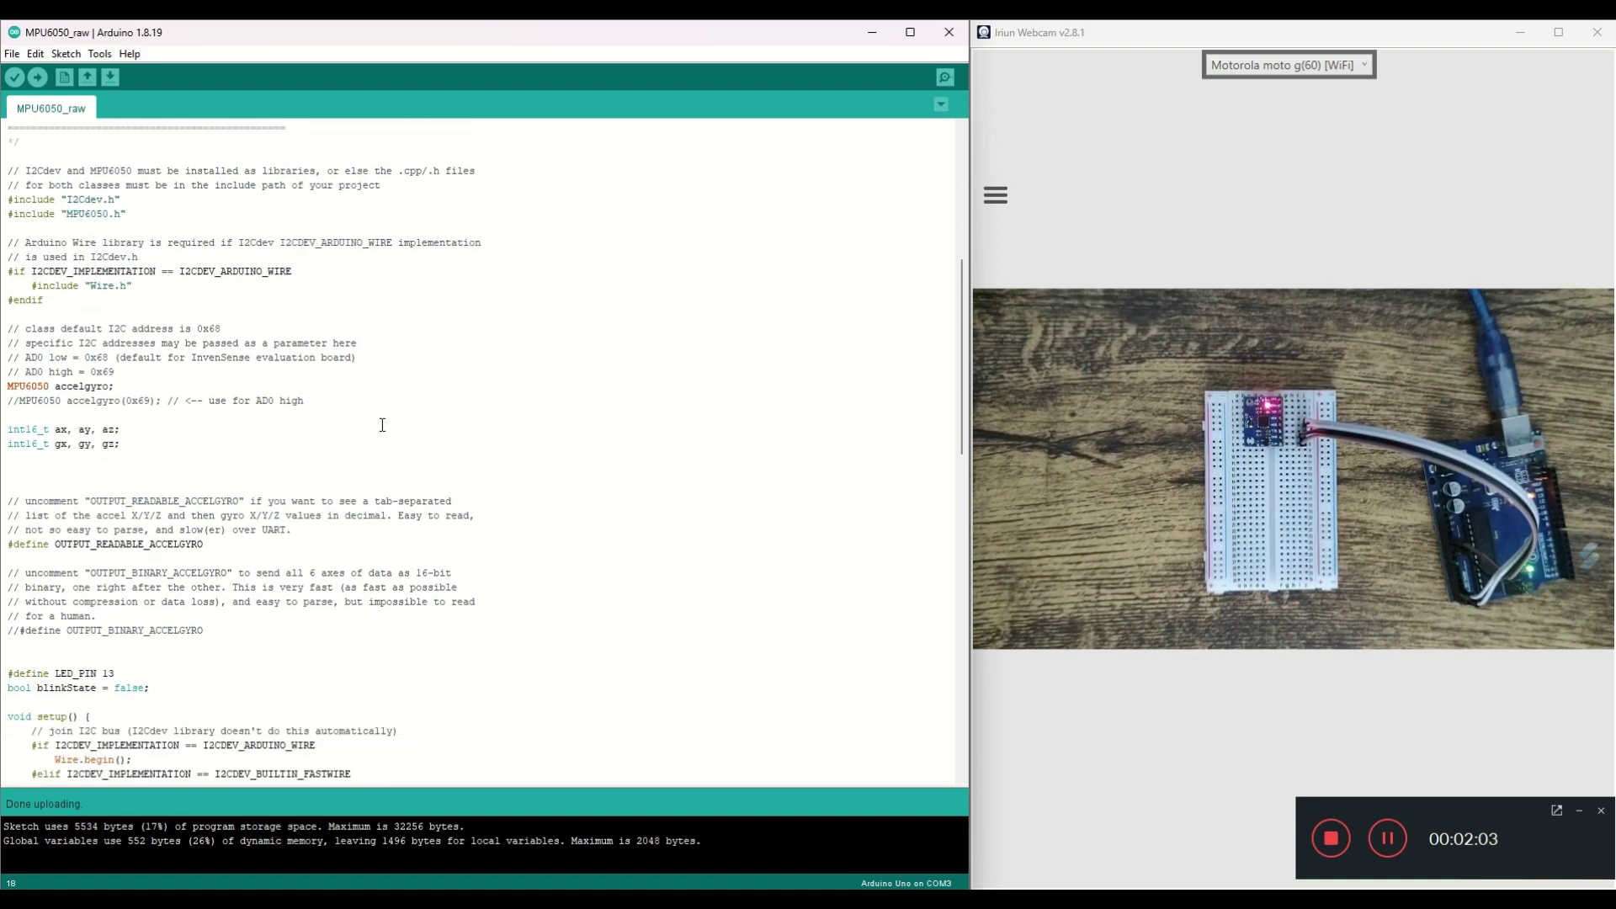
scroll(382, 426, "down", 2)
scroll(383, 426, "down", 2)
scroll(382, 426, "down", 2)
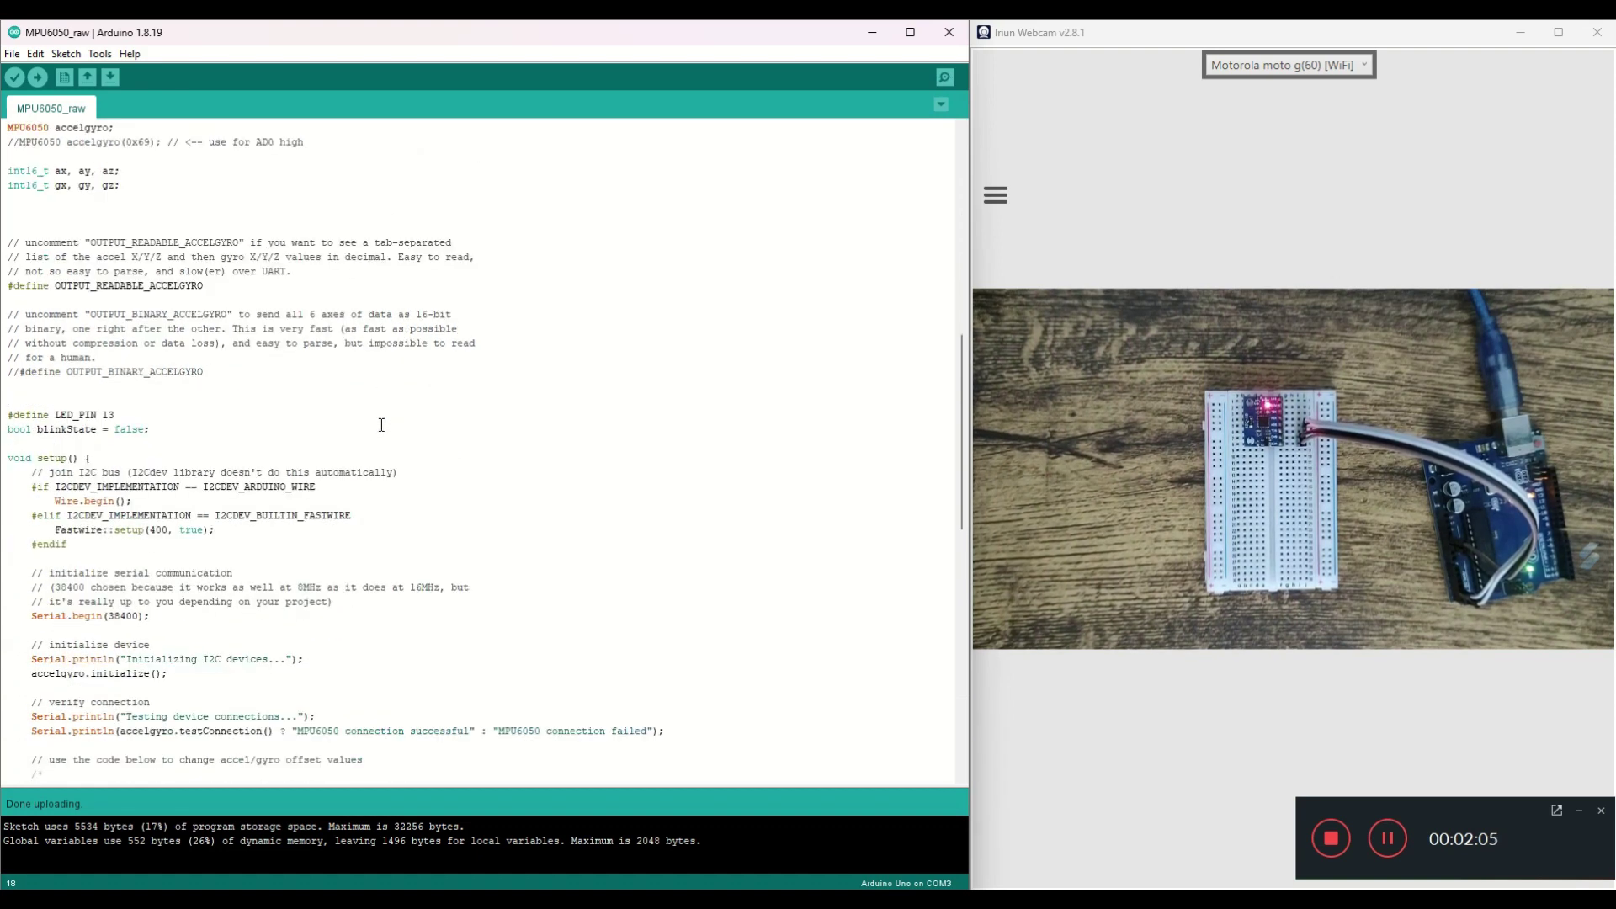
scroll(381, 425, "down", 3)
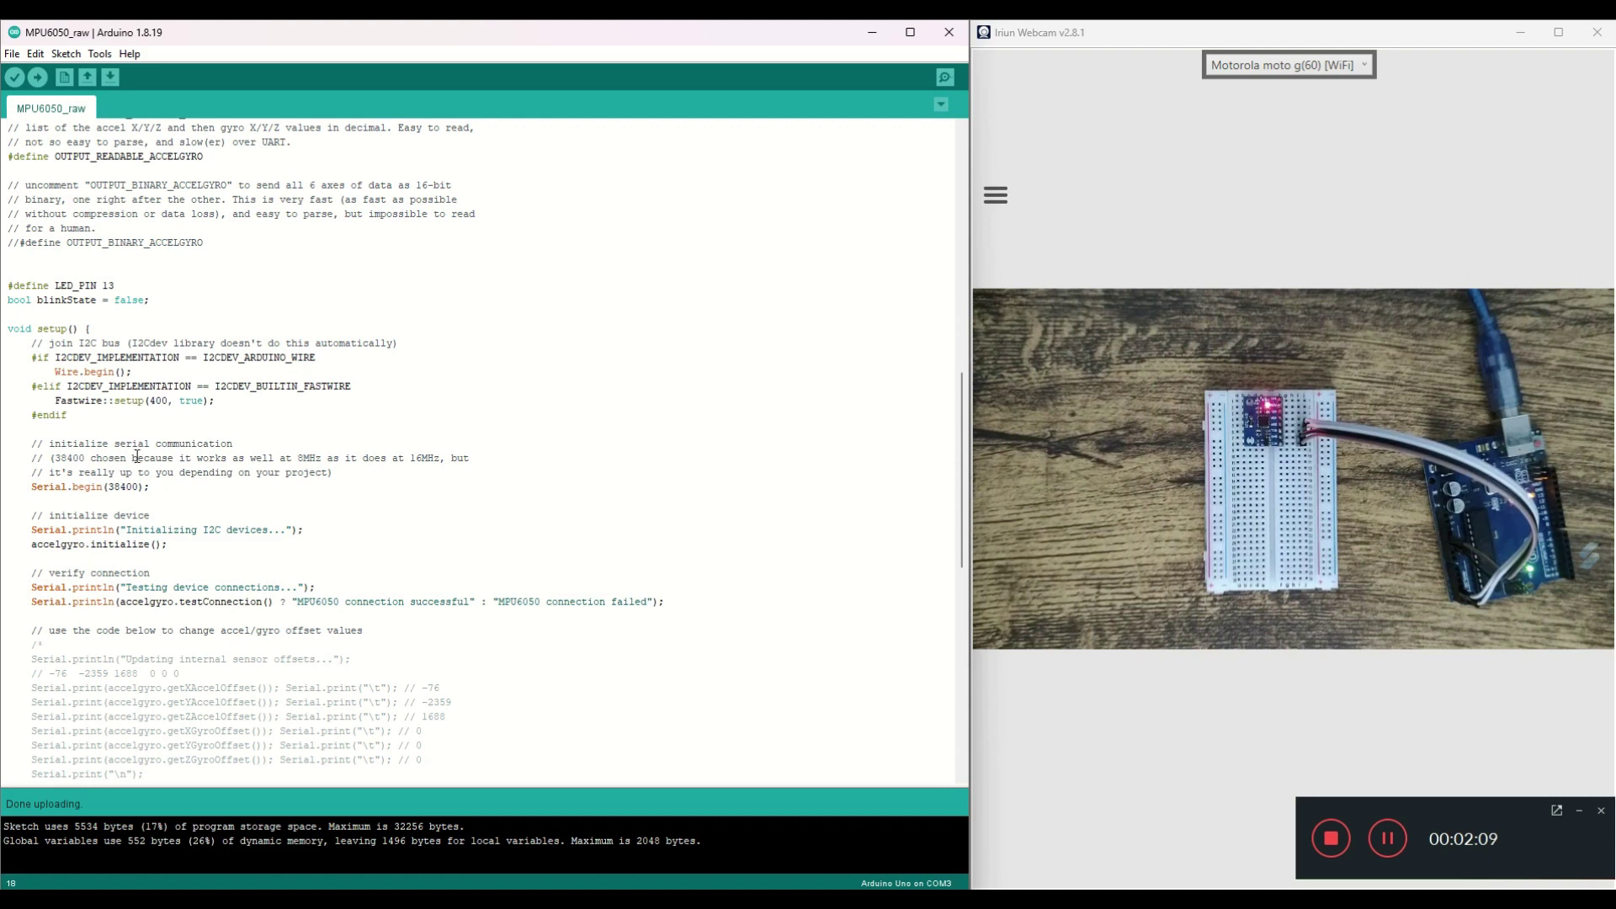
double_click(121, 487)
left_click(181, 502)
- Open the COM3 Serial Monitor, set it to 38400 baud, and maximize it
left_click(946, 80)
left_click_drag(455, 31, 677, 212)
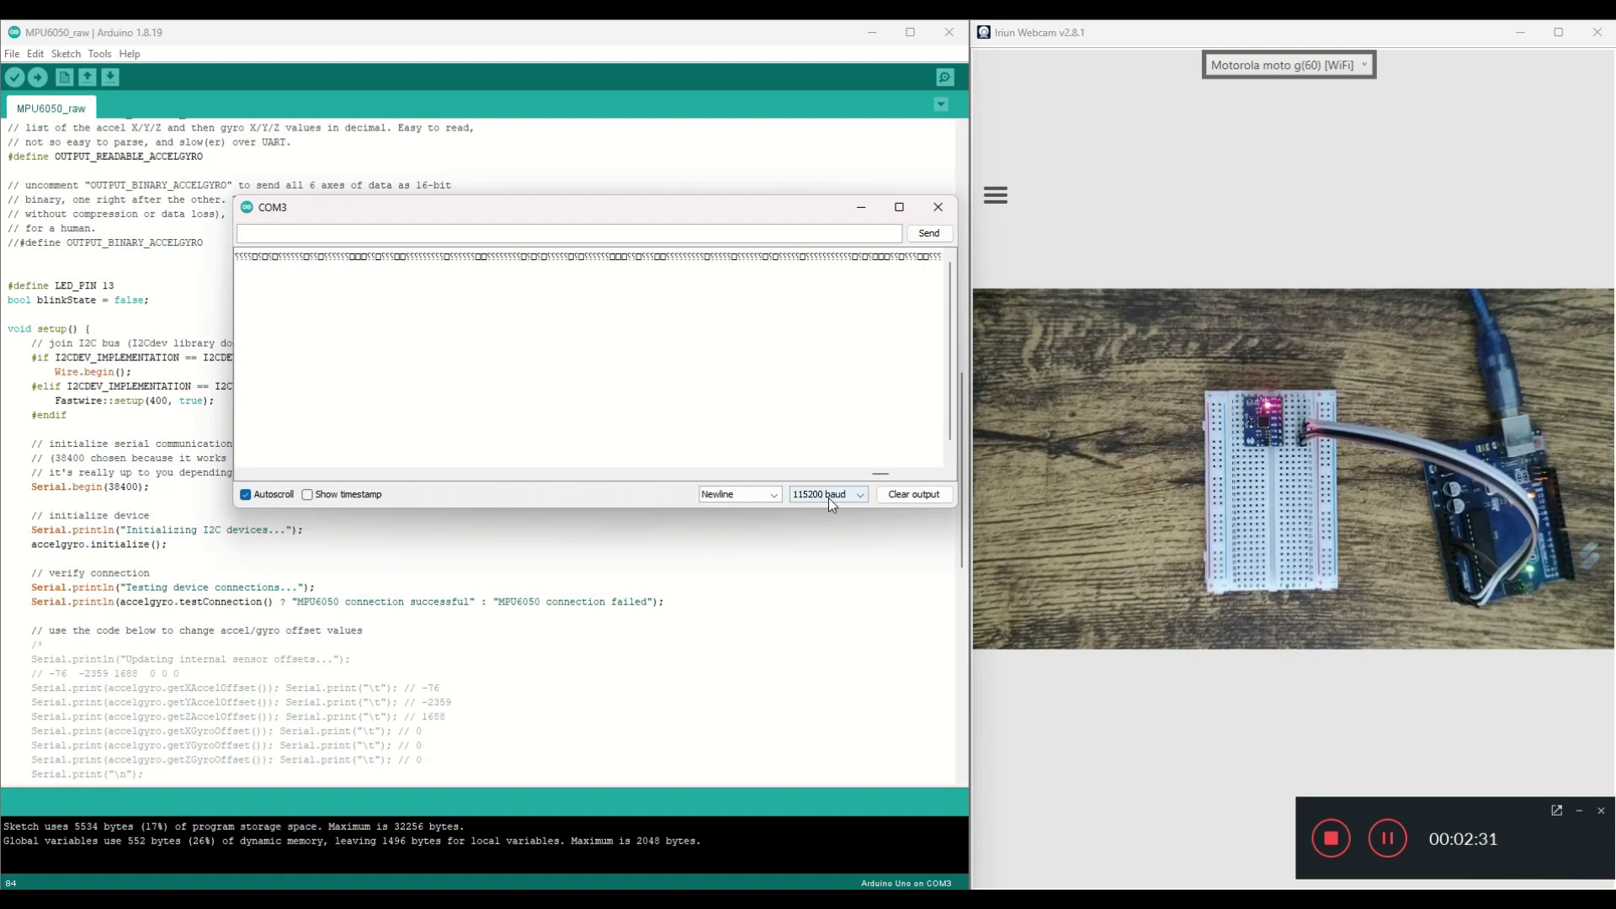
left_click(831, 495)
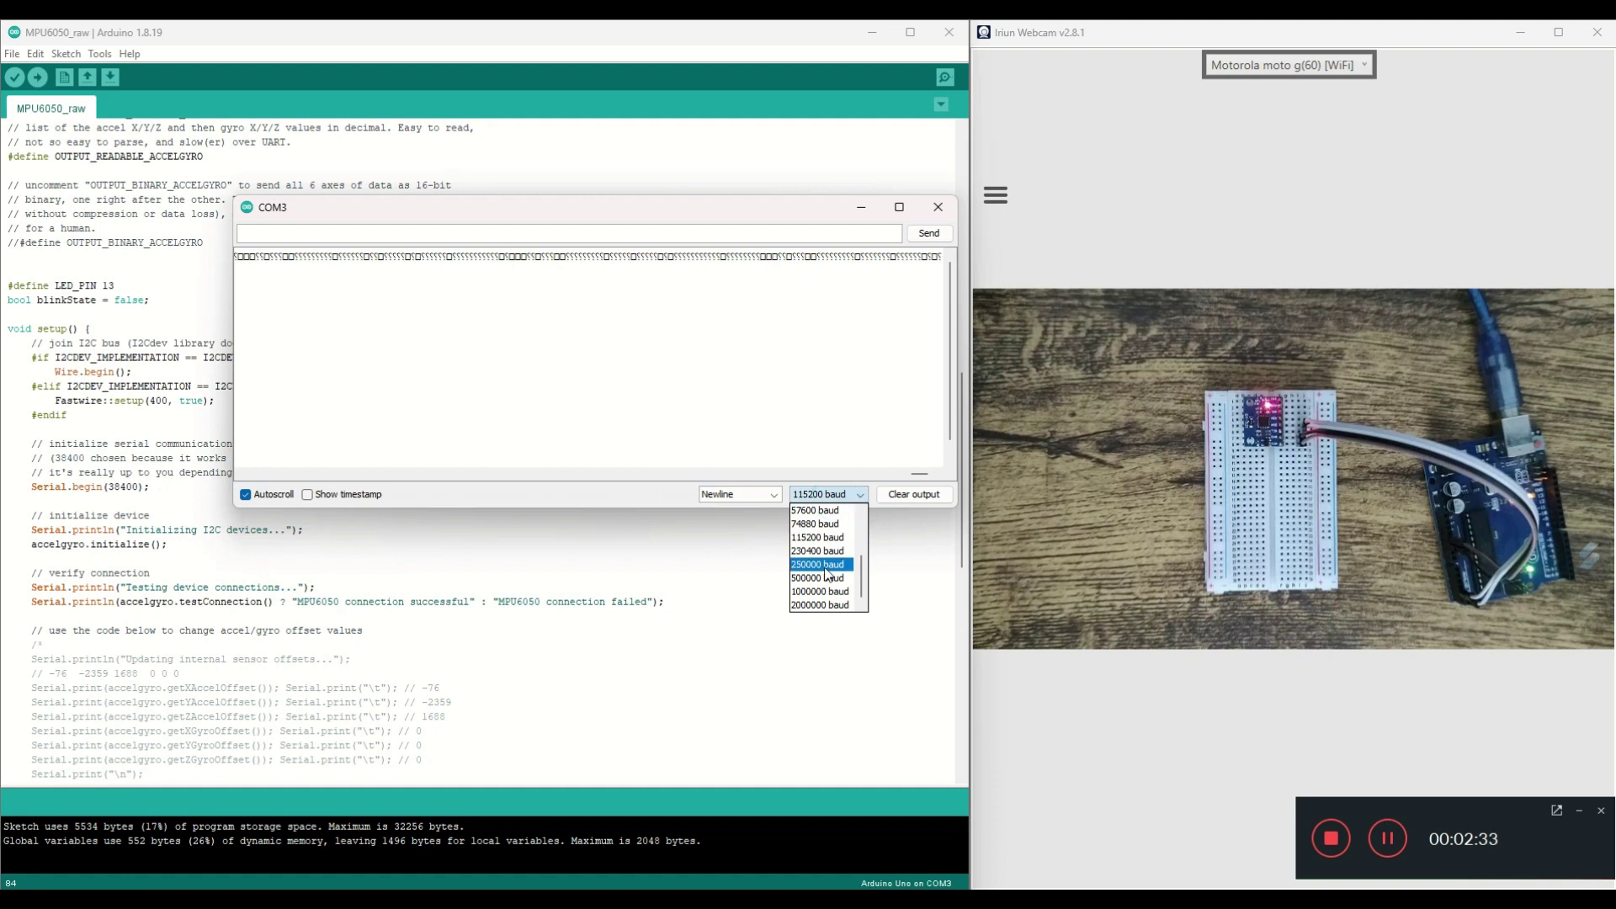
scroll(821, 556, "up", 4)
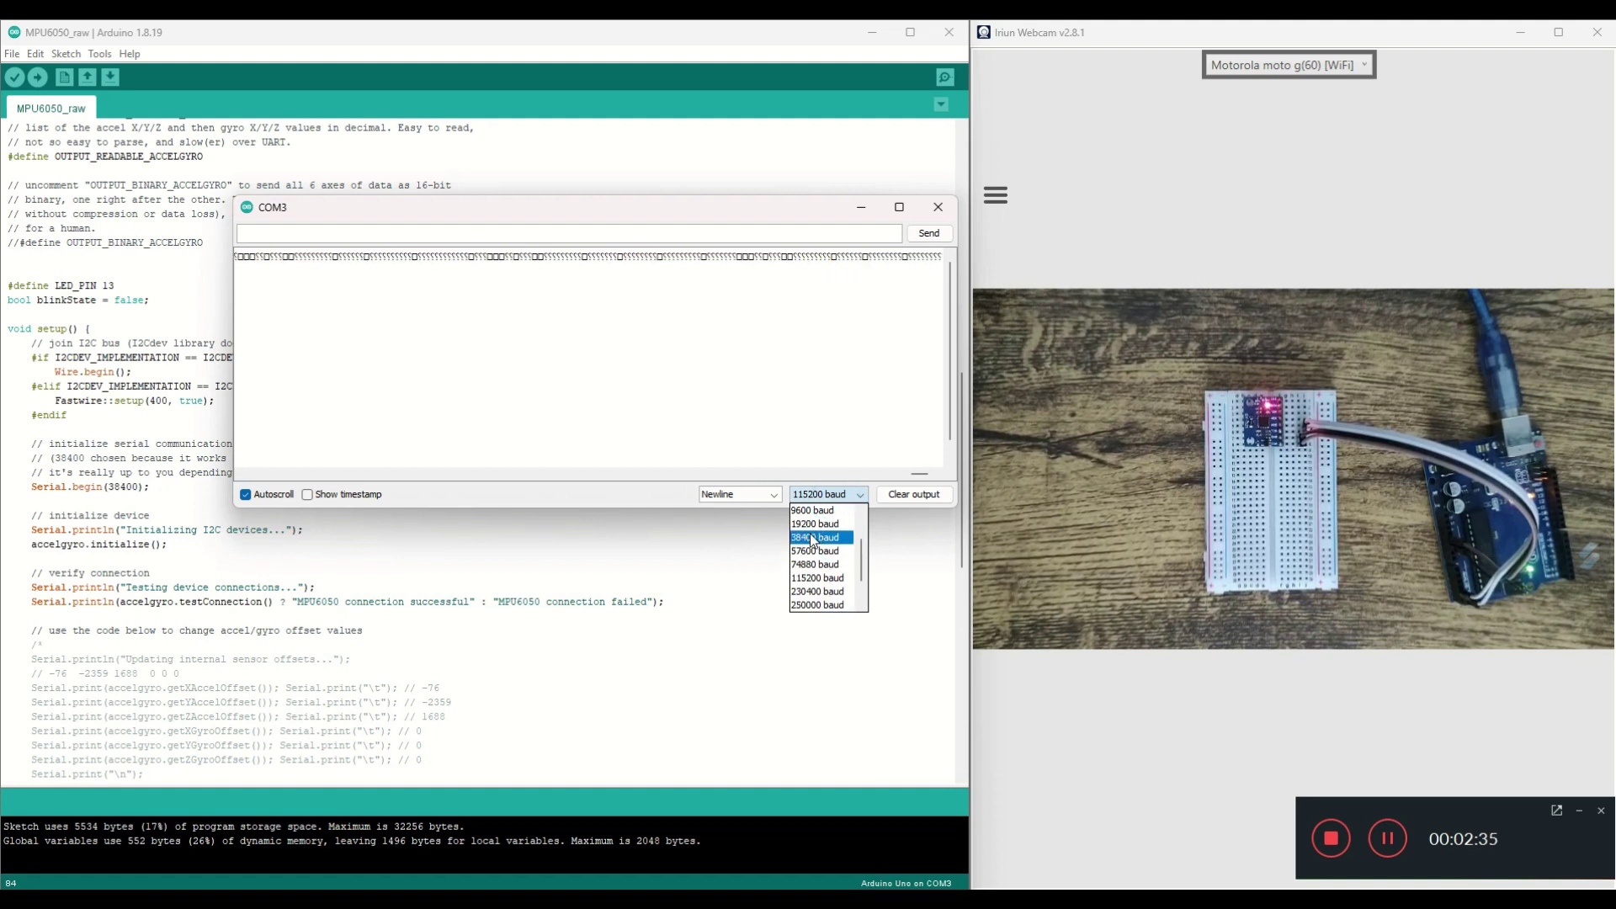
left_click(812, 540)
left_click(914, 494)
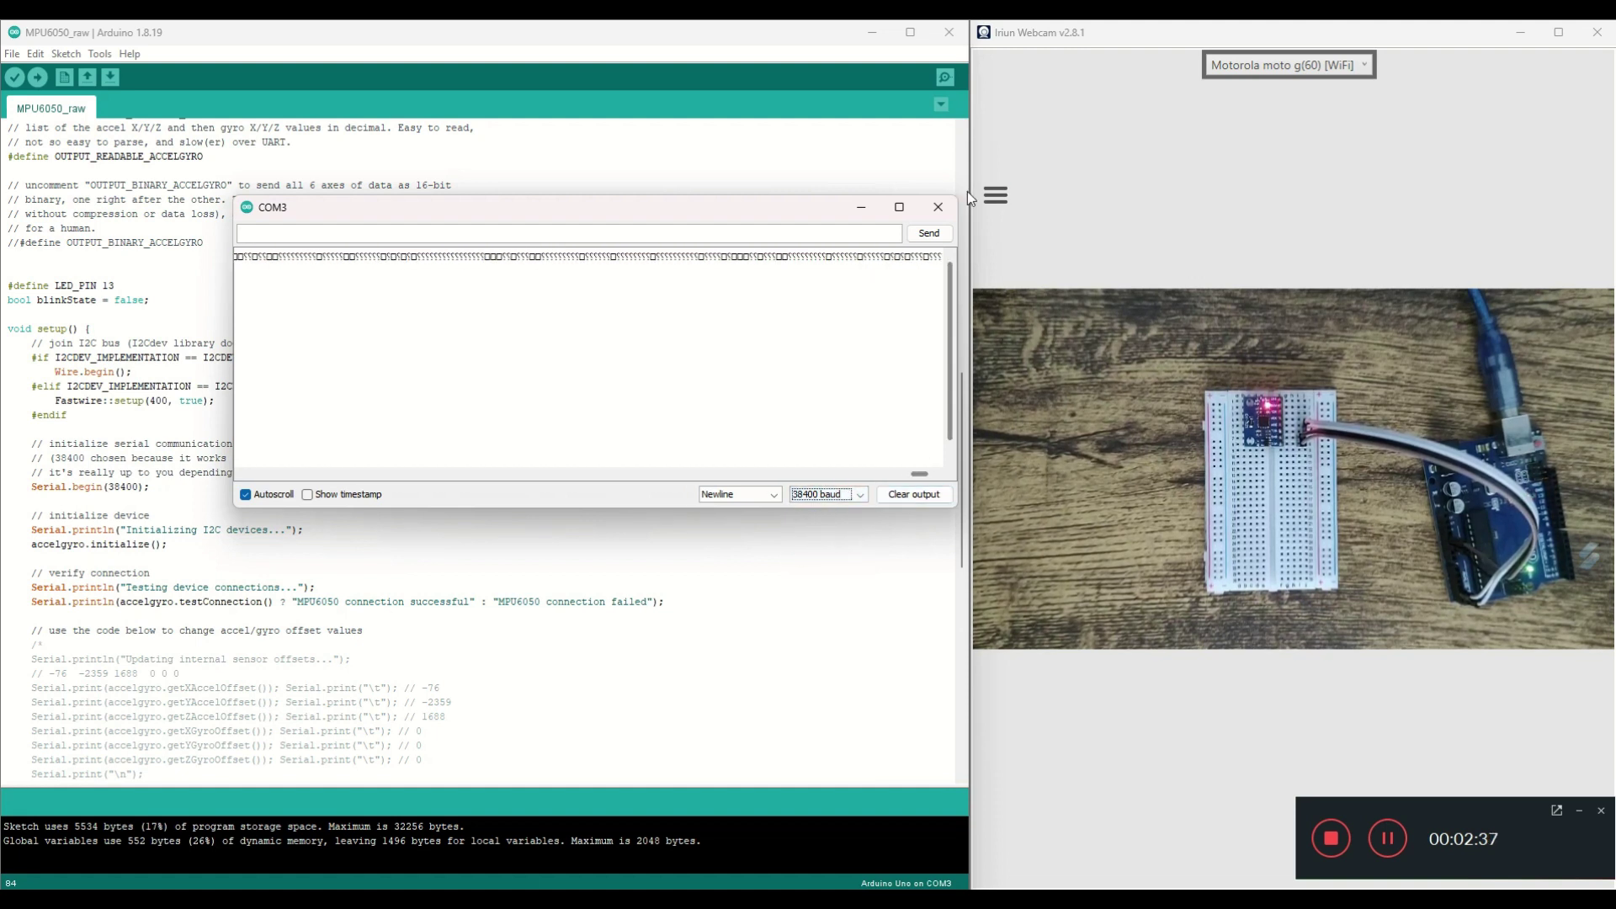
left_click(899, 208)
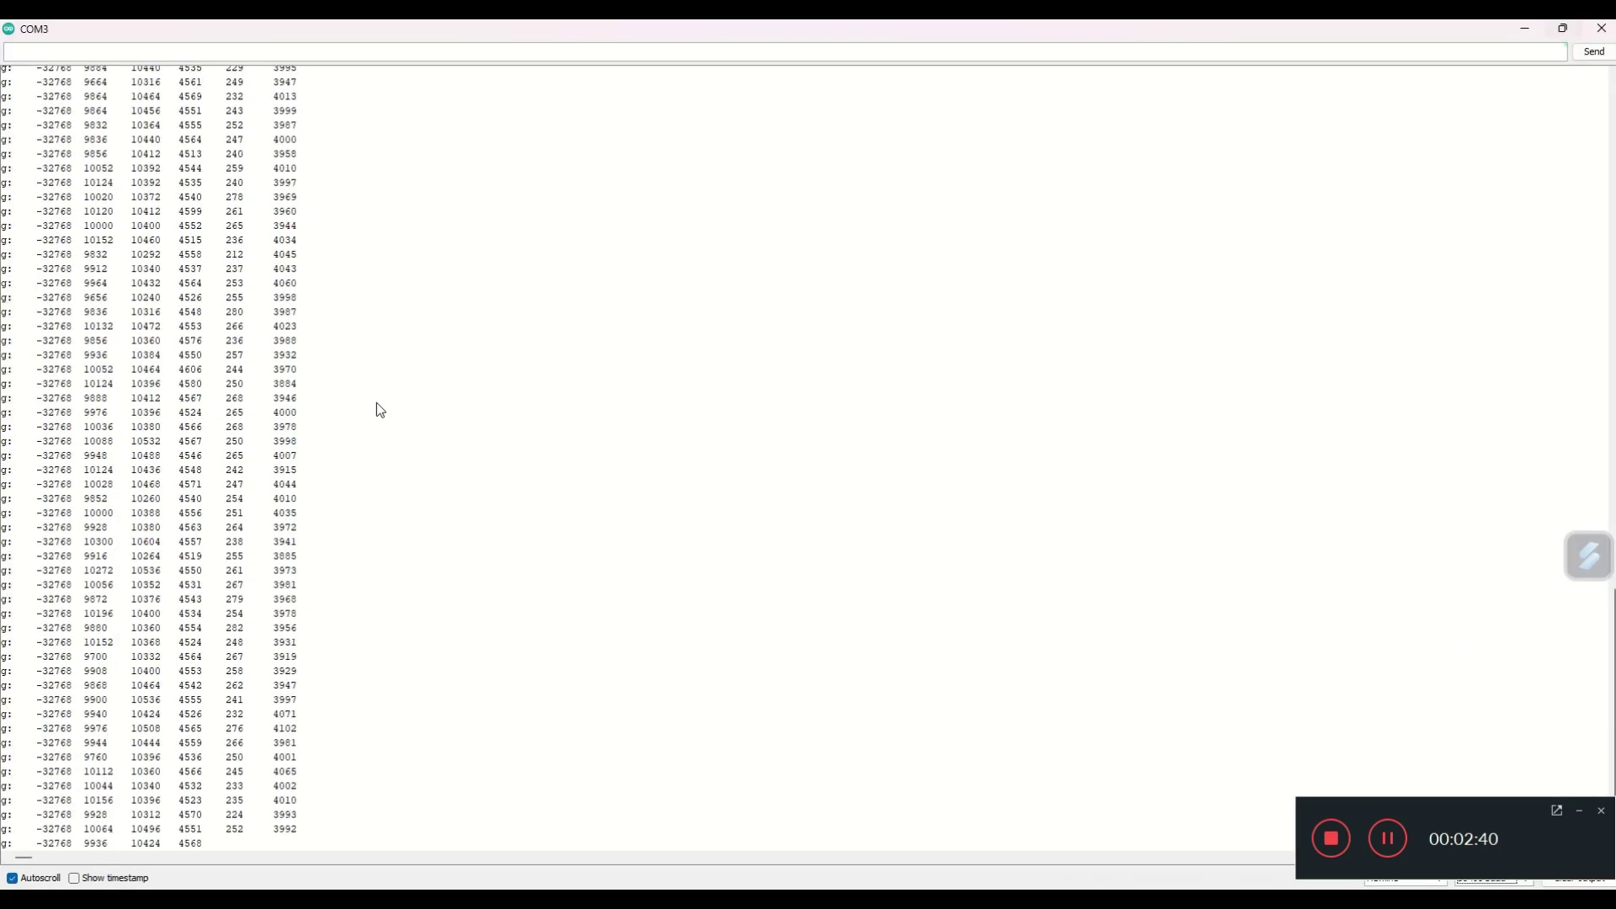
- Restore the maximized COM3 Serial Monitor to normal size with Super+Down
key("super+Down")
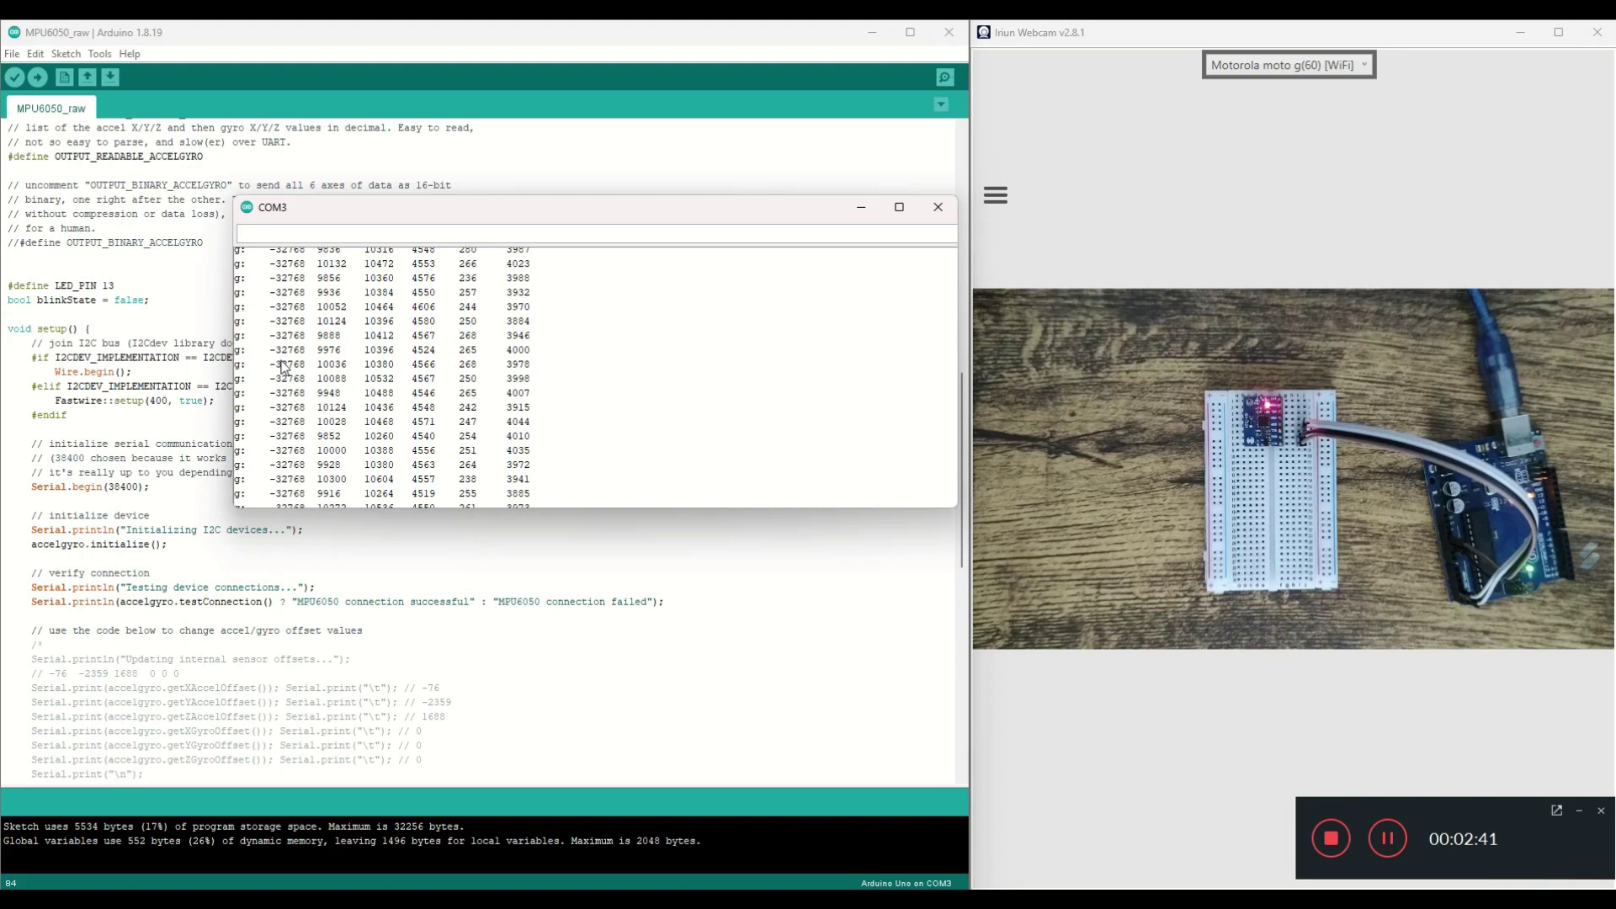